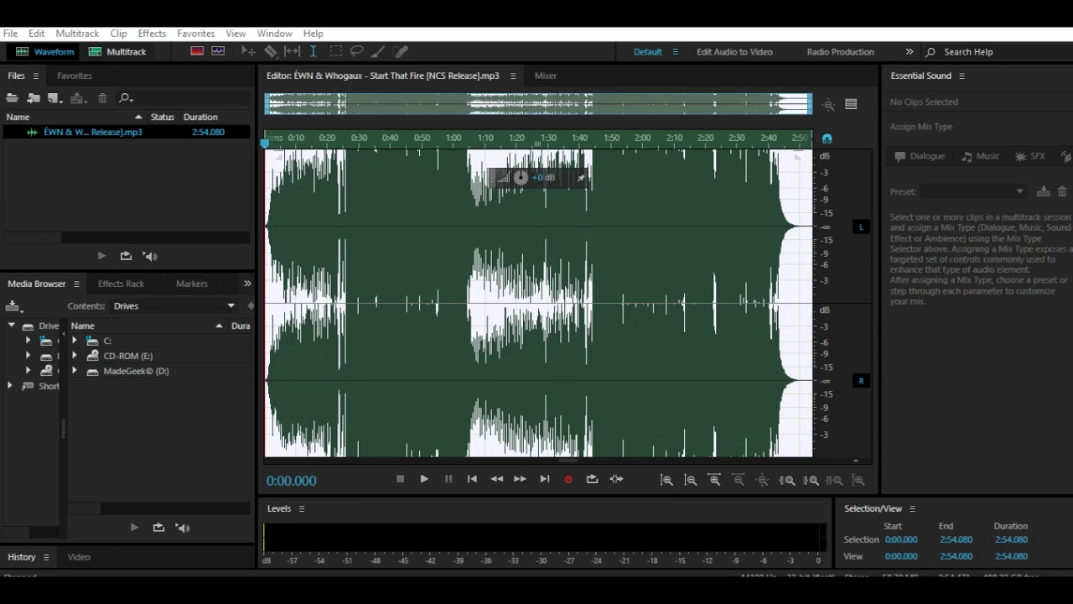
# Select the drop from 0:25.845 to 1:05.121 in the waveform.
pyautogui.click(372, 233)
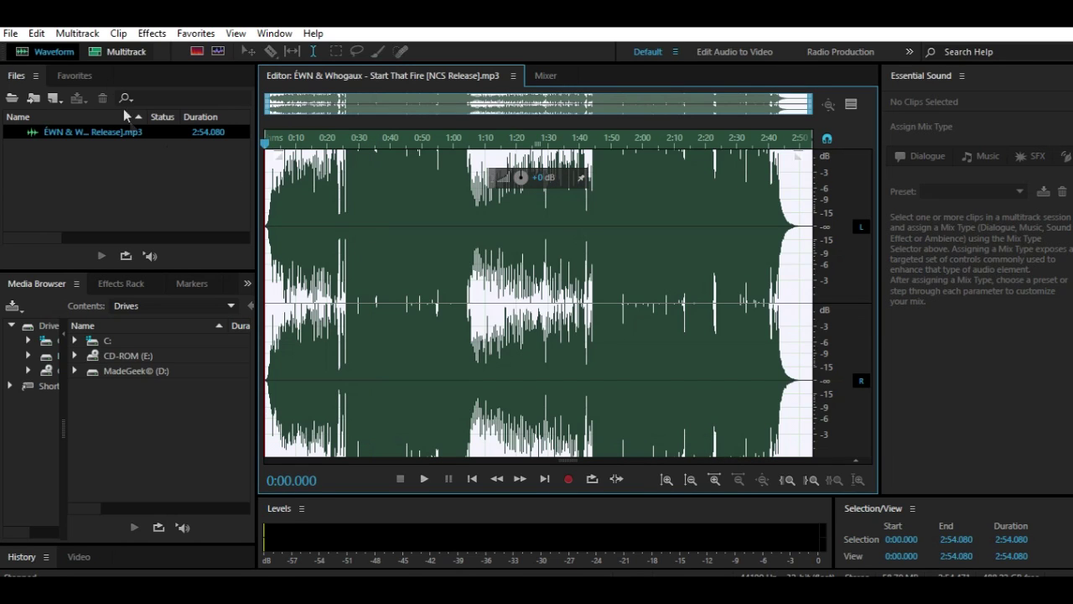
pyautogui.click(10, 33)
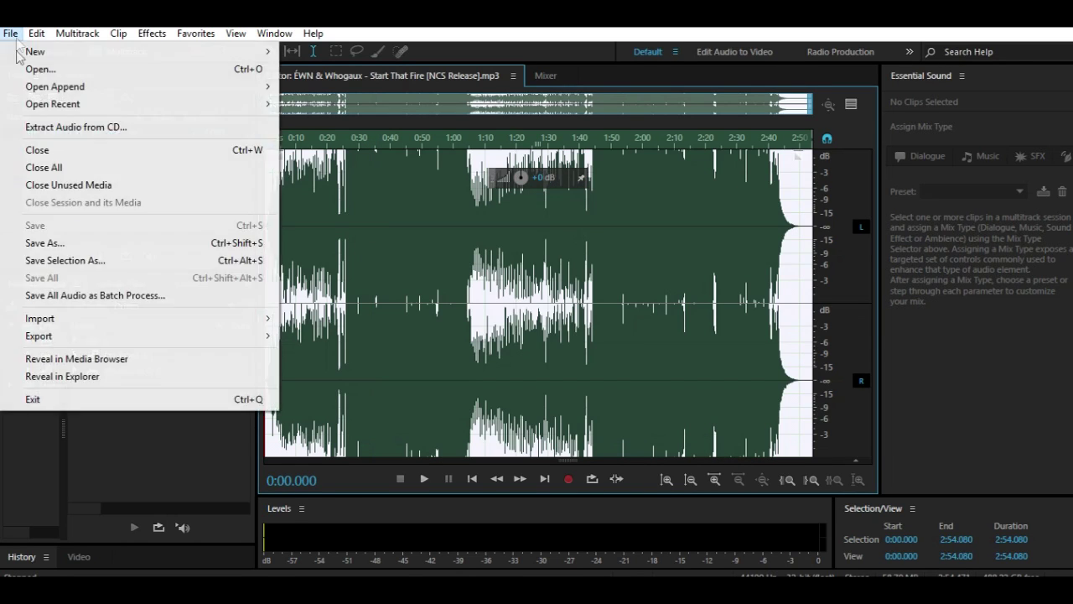
pyautogui.click(484, 221)
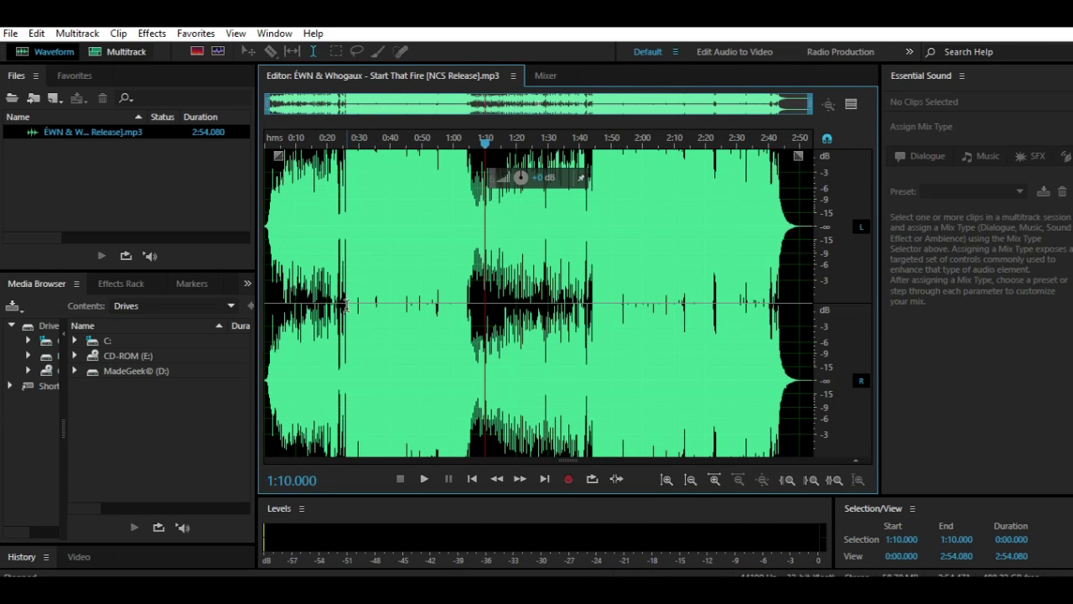
pyautogui.moveTo(346, 306); pyautogui.dragTo(469, 312)
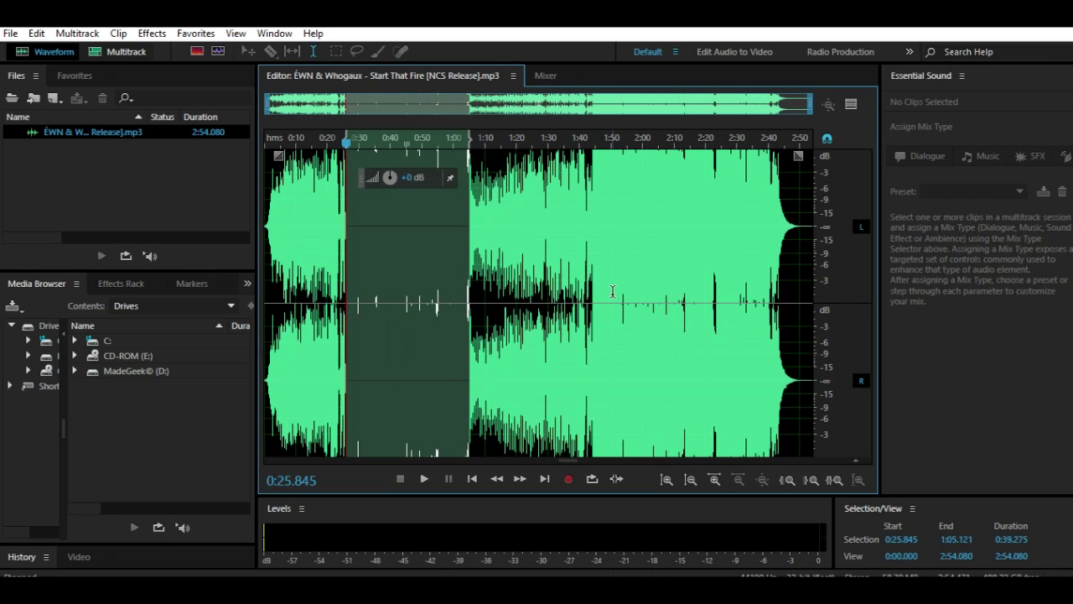
# Play the start of the selected 0:39.275 drop, then stop playback.
pyautogui.press('space')
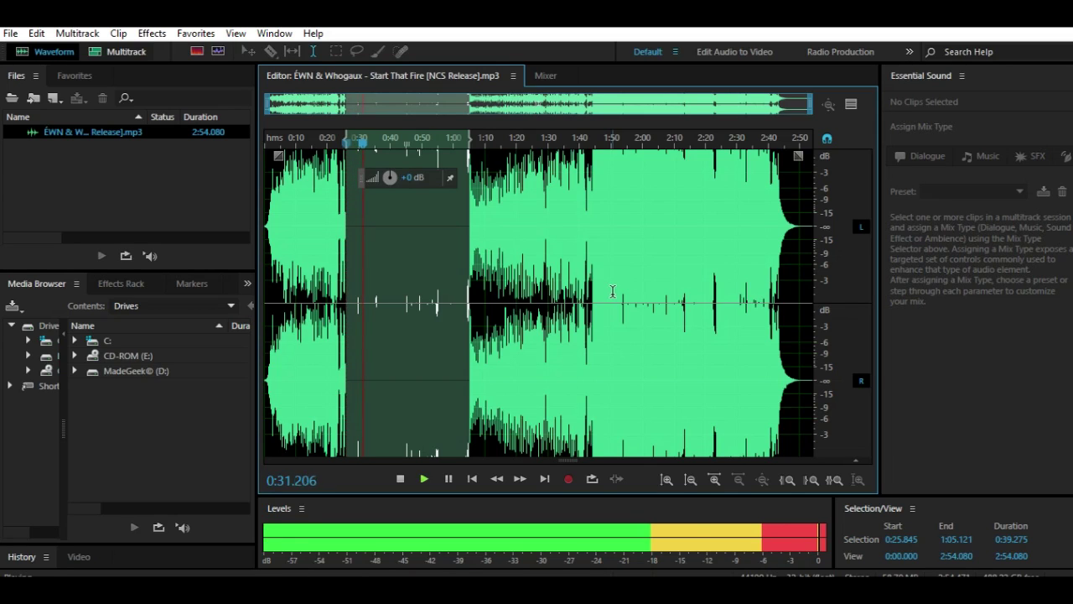
pyautogui.press('space')
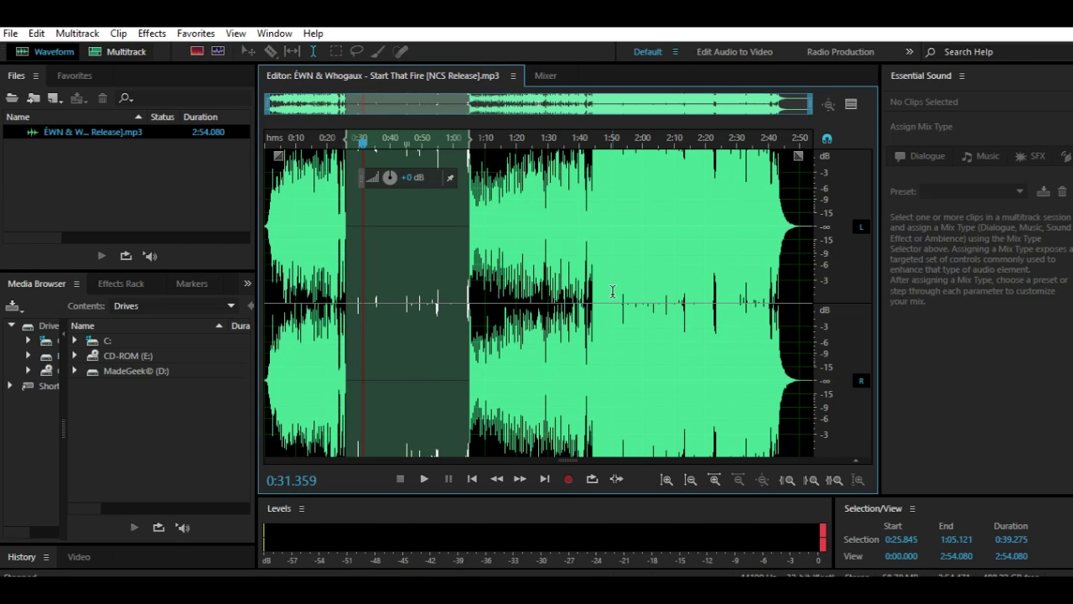
pyautogui.click(154, 34)
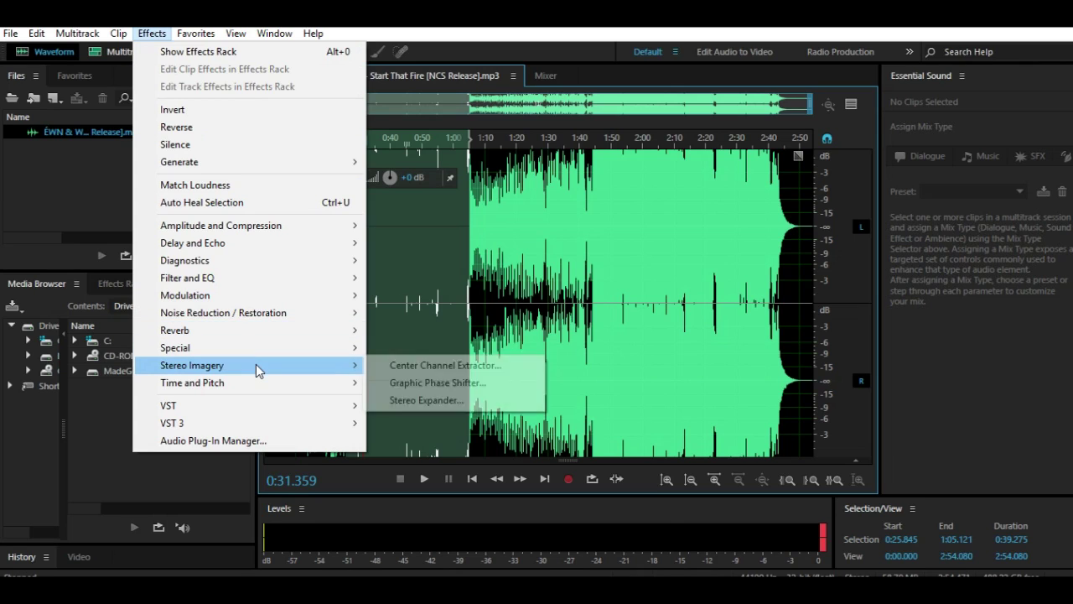
# Load the Center Channel Extractor preset Boost Center Channel Bass: center 10 dB, side 0 dB, Bass range.
pyautogui.moveTo(258, 366)
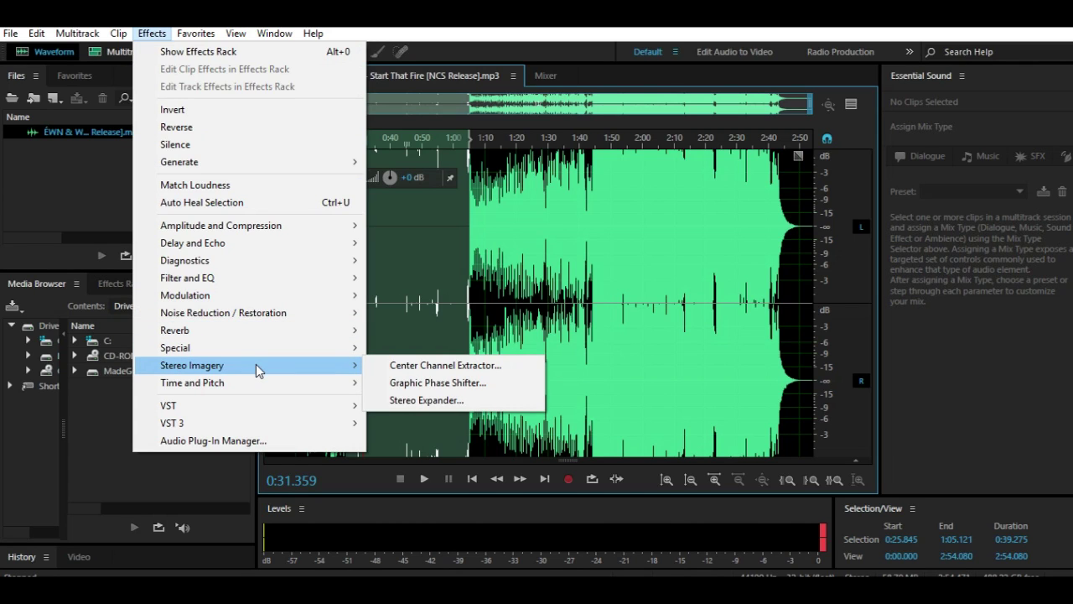
pyautogui.click(455, 367)
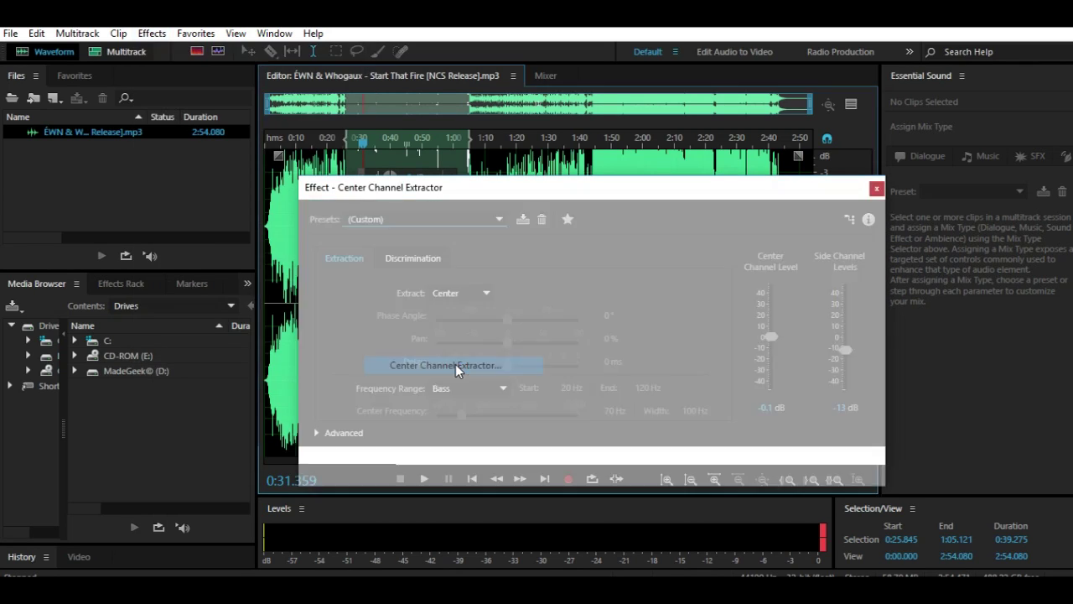
pyautogui.click(454, 222)
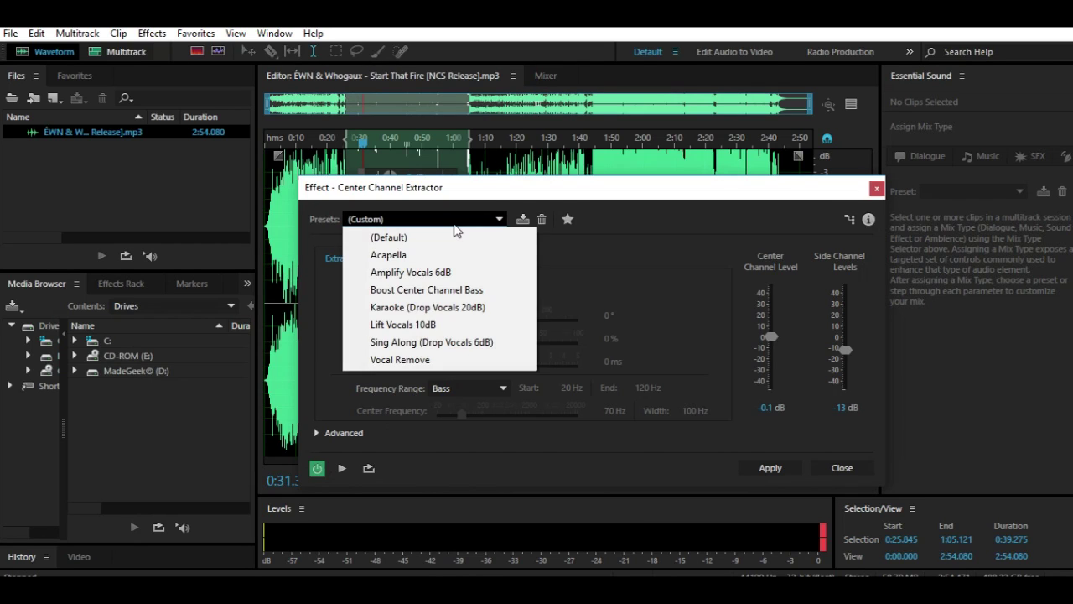
pyautogui.click(498, 296)
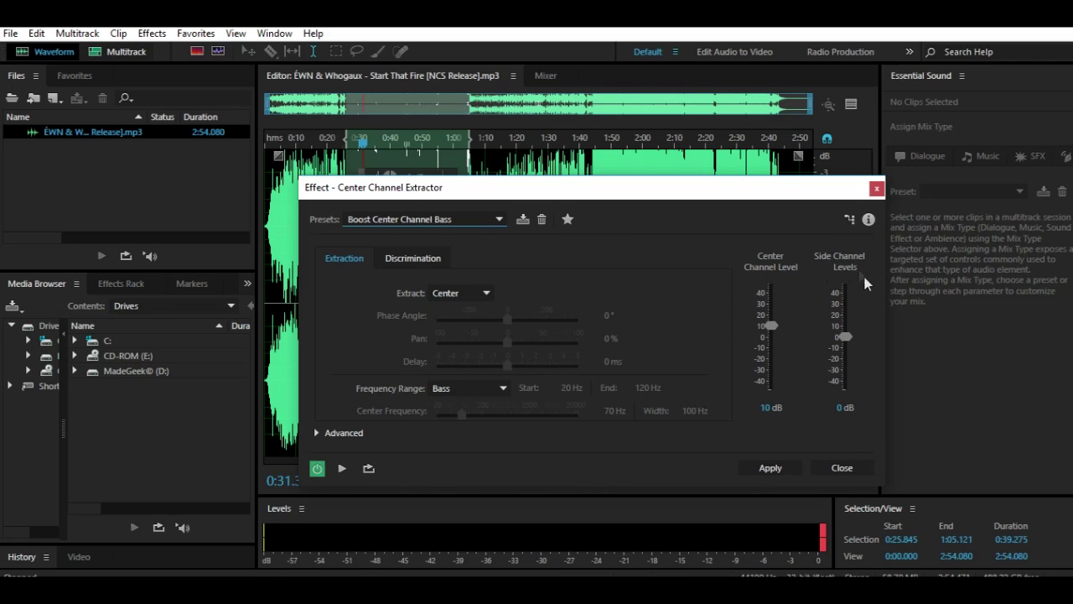
# Set the extractor's center channel level to -0.1 dB and side channel level to -13 dB.
pyautogui.moveTo(849, 343)
pyautogui.mouseDown()
pyautogui.moveTo(844, 310)
pyautogui.moveTo(843, 338)
pyautogui.mouseUp()
pyautogui.moveTo(771, 330)
pyautogui.mouseDown()
pyautogui.moveTo(771, 279)
pyautogui.moveTo(771, 340)
pyautogui.mouseUp()
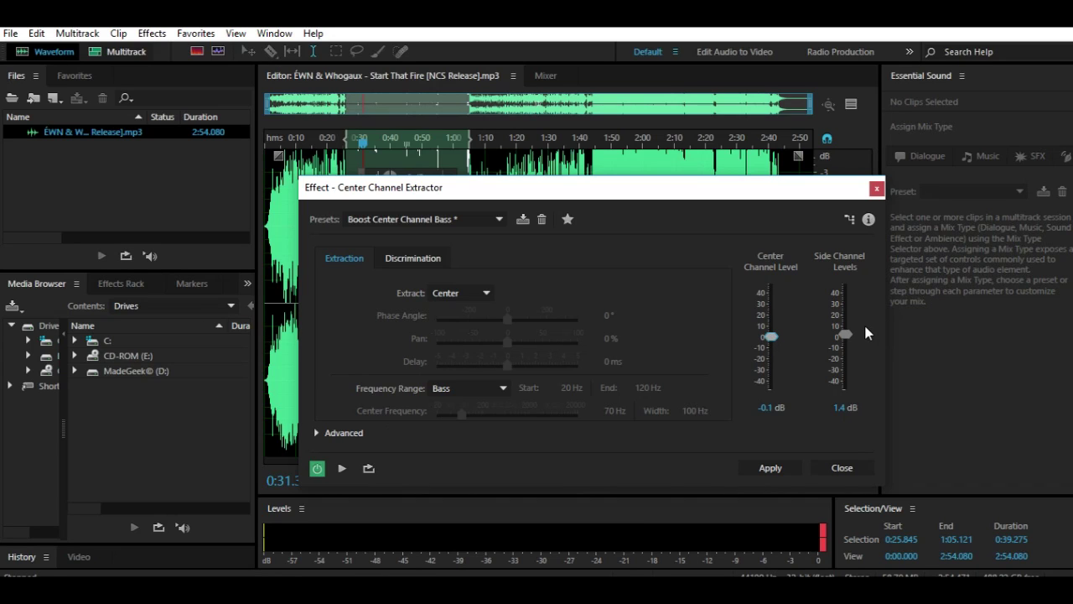
pyautogui.moveTo(844, 336); pyautogui.dragTo(847, 359)
# Preview the tweaked extraction on the drop, then apply it.
pyautogui.click(341, 473)
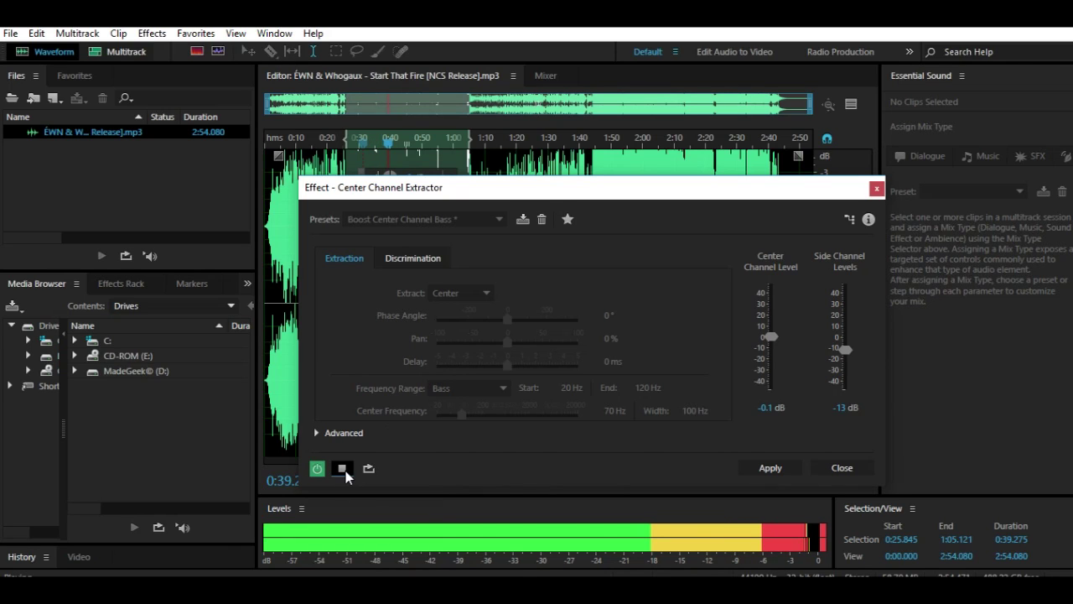
pyautogui.click(346, 472)
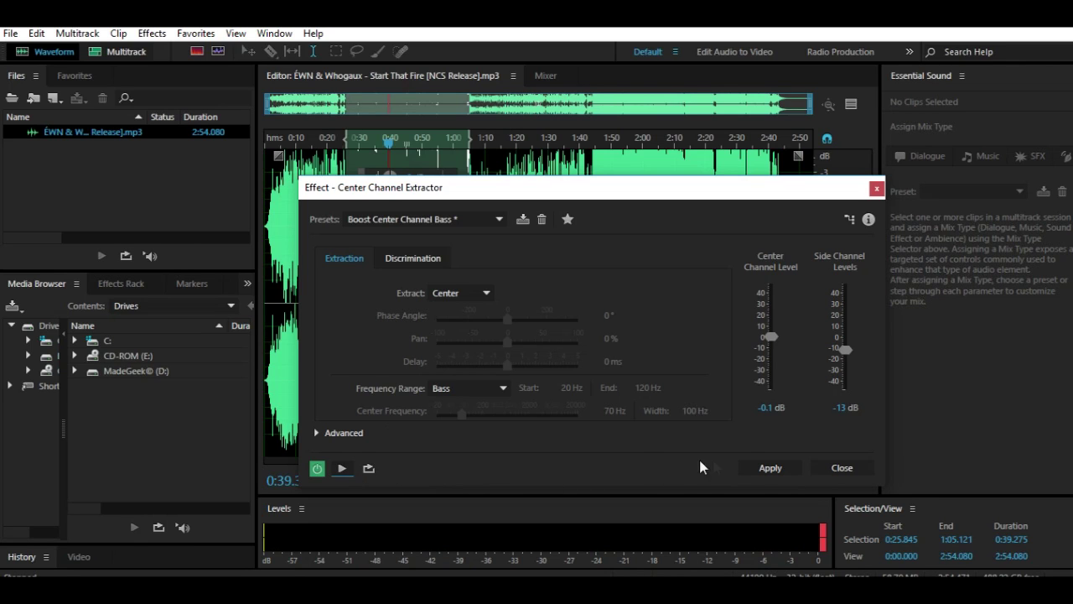
pyautogui.click(761, 467)
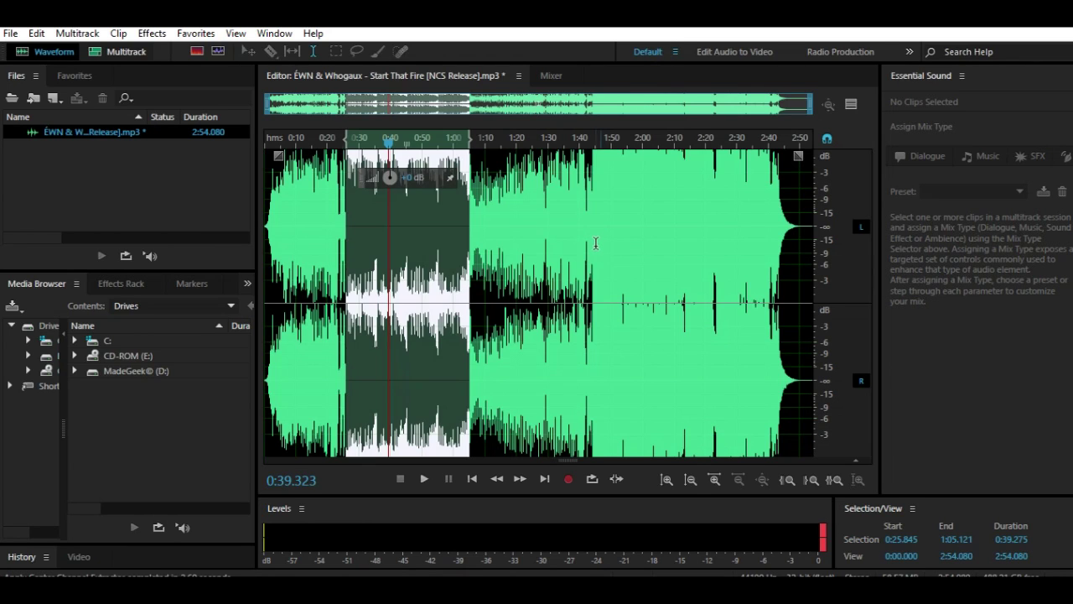
pyautogui.click(593, 253)
pyautogui.click(593, 255)
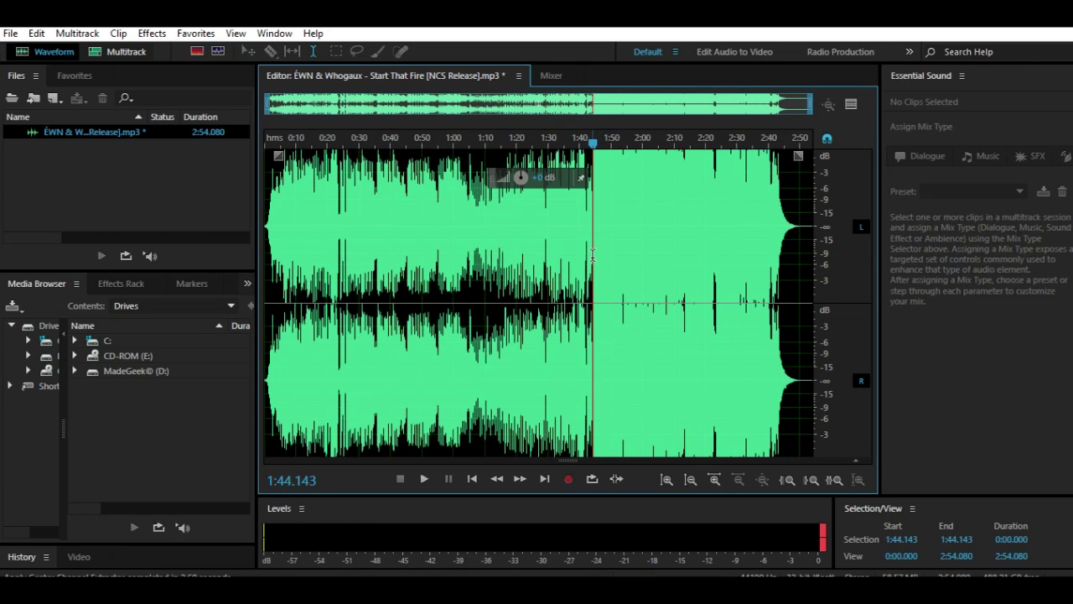
pyautogui.press('space')
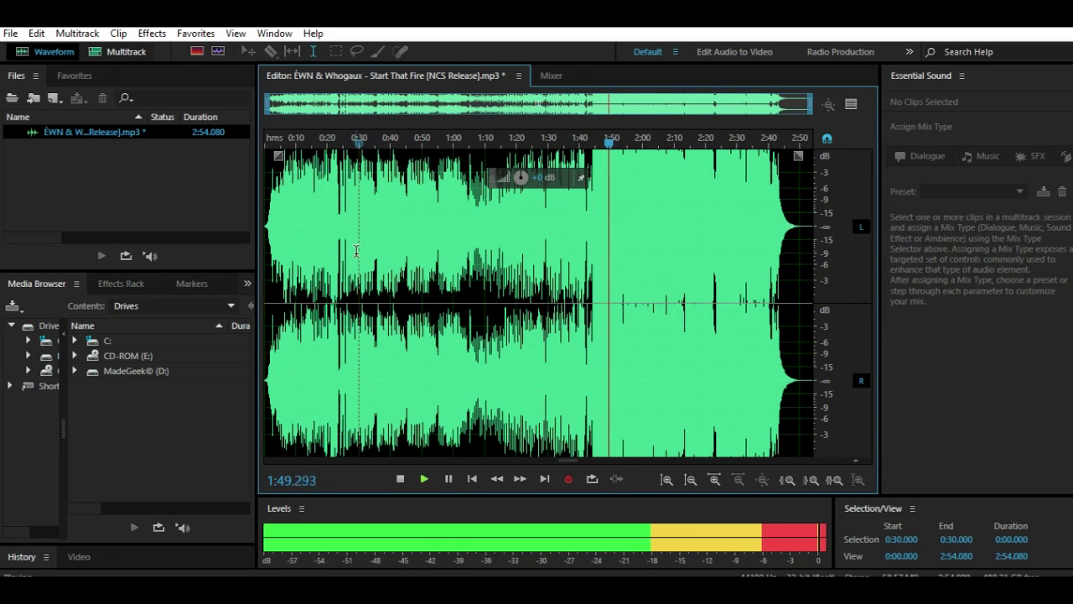
pyautogui.press('space')
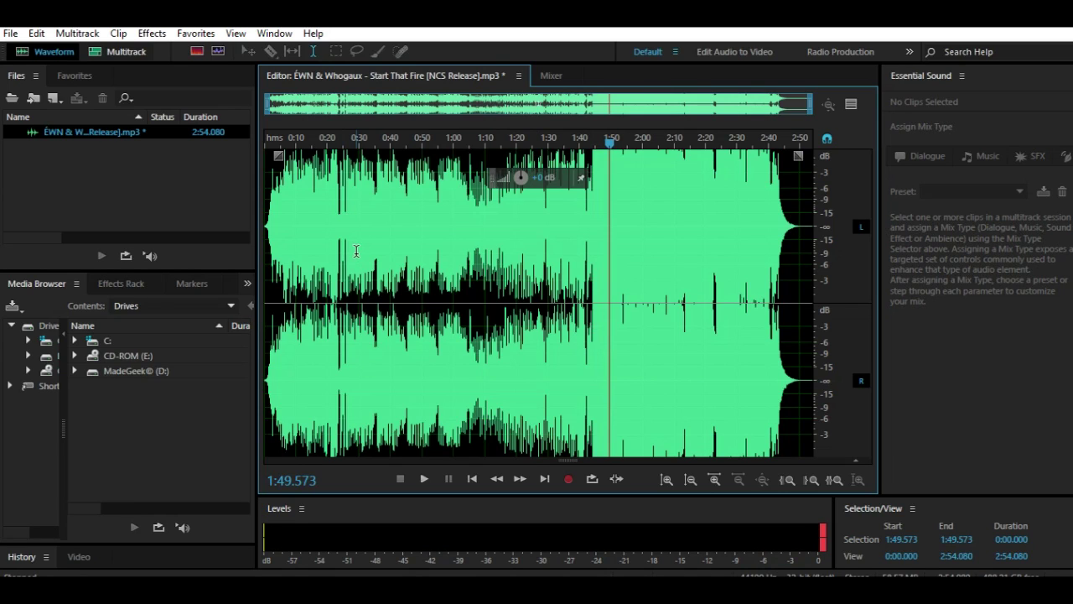
pyautogui.click(357, 251)
pyautogui.press('space')
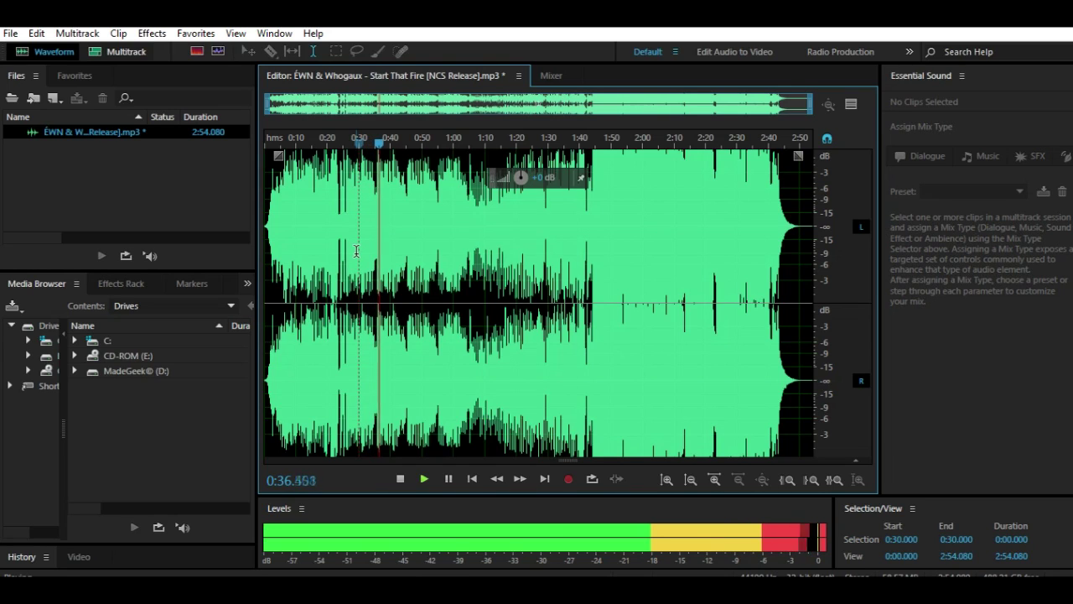
pyautogui.press('space')
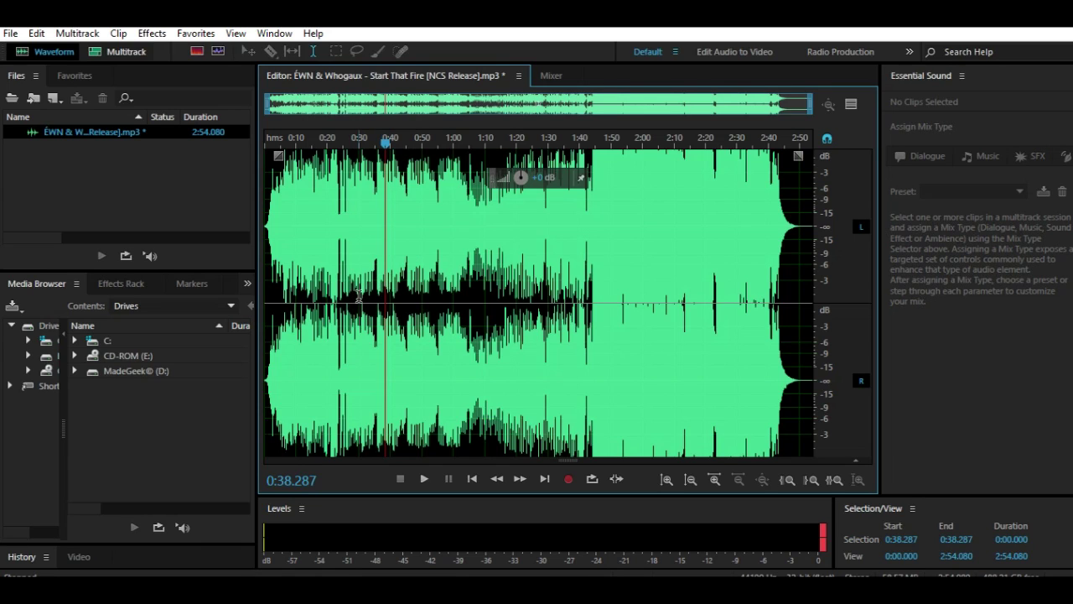
pyautogui.moveTo(359, 295); pyautogui.dragTo(456, 306)
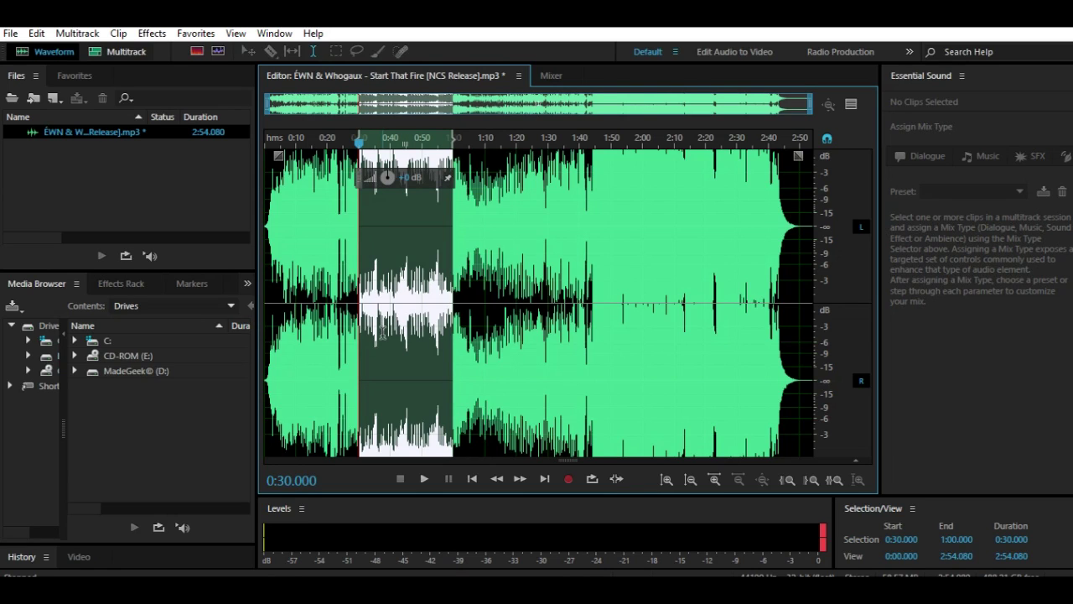
# Play the 0:30–1:00 selection through to 0:42.080, then stop.
pyautogui.press('space')
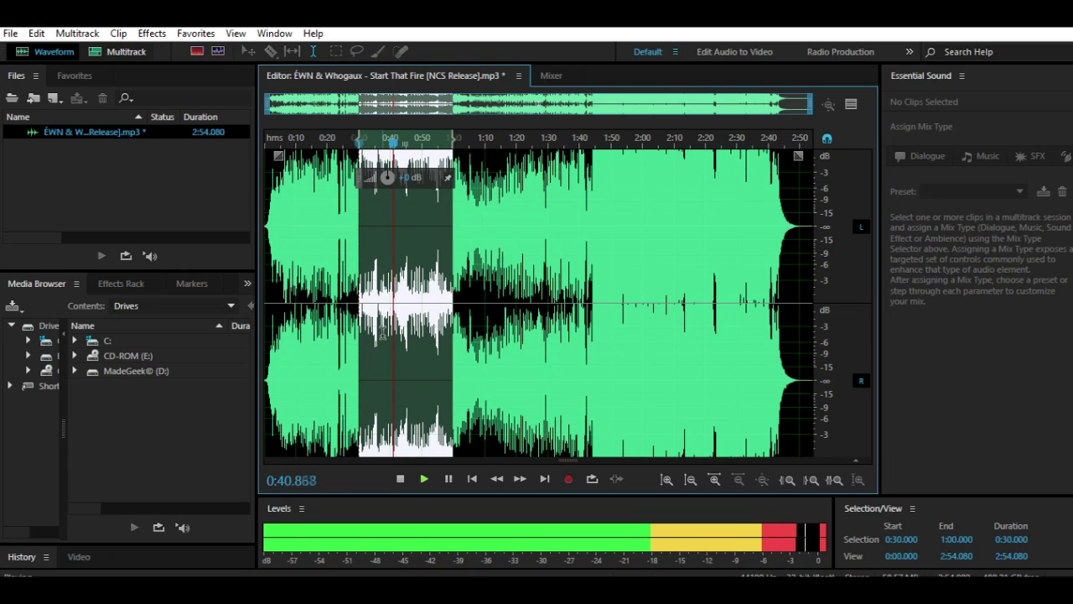
pyautogui.press('space')
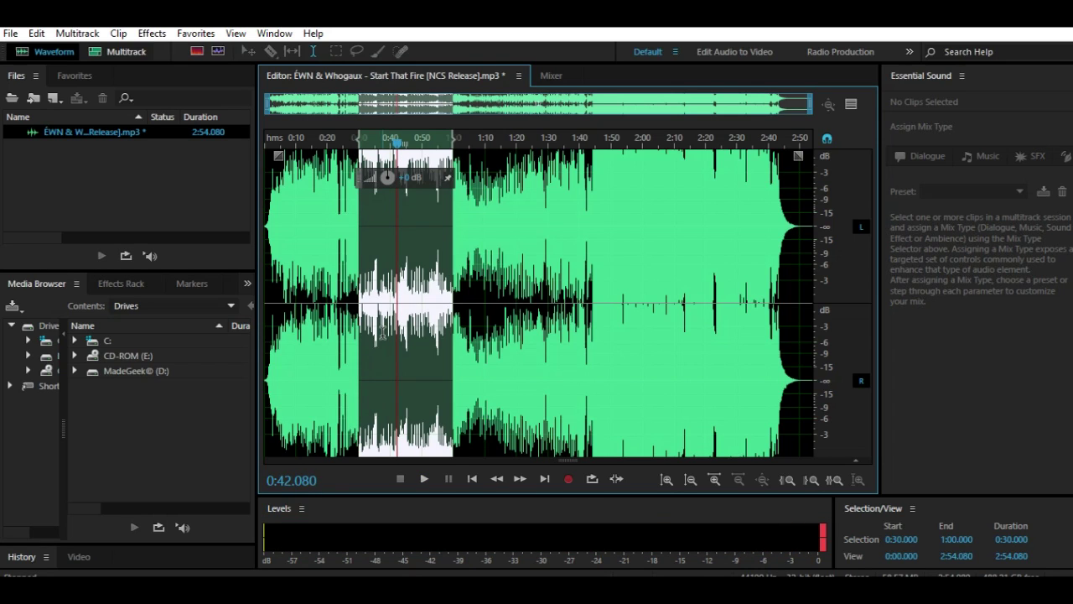
pyautogui.click(152, 34)
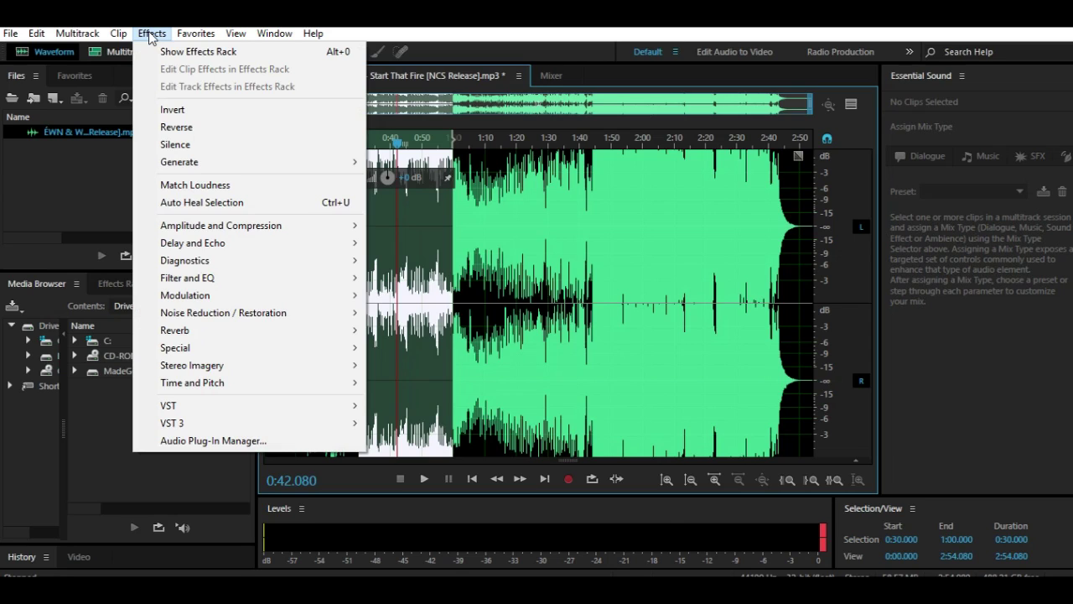
# Apply the Graphic Equalizer (30 Bands) with the Bass - Increased Clarity preset to the drop.
pyautogui.moveTo(344, 278)
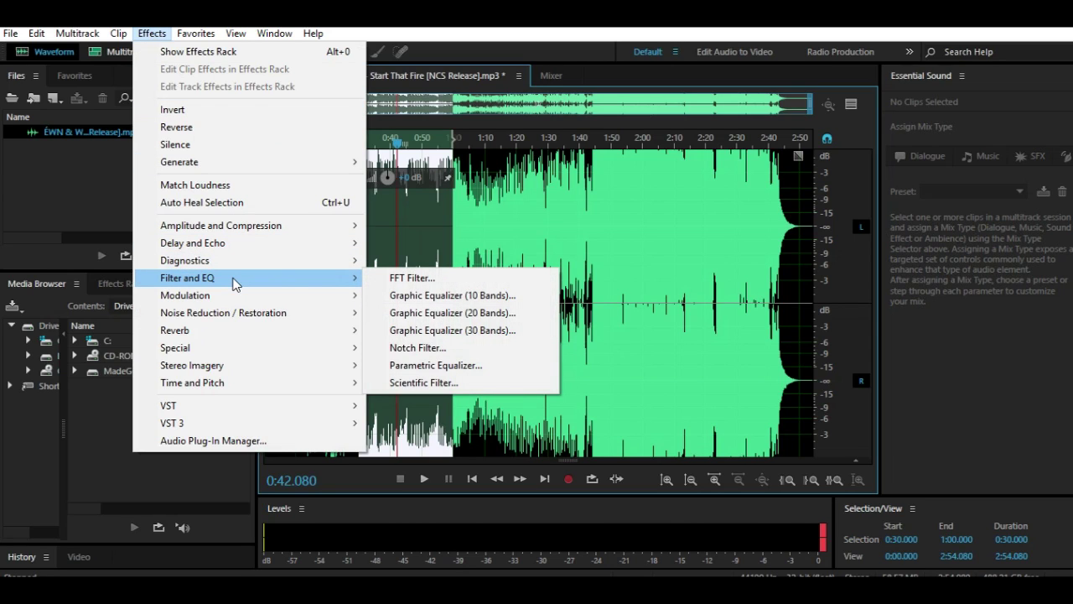
pyautogui.click(454, 332)
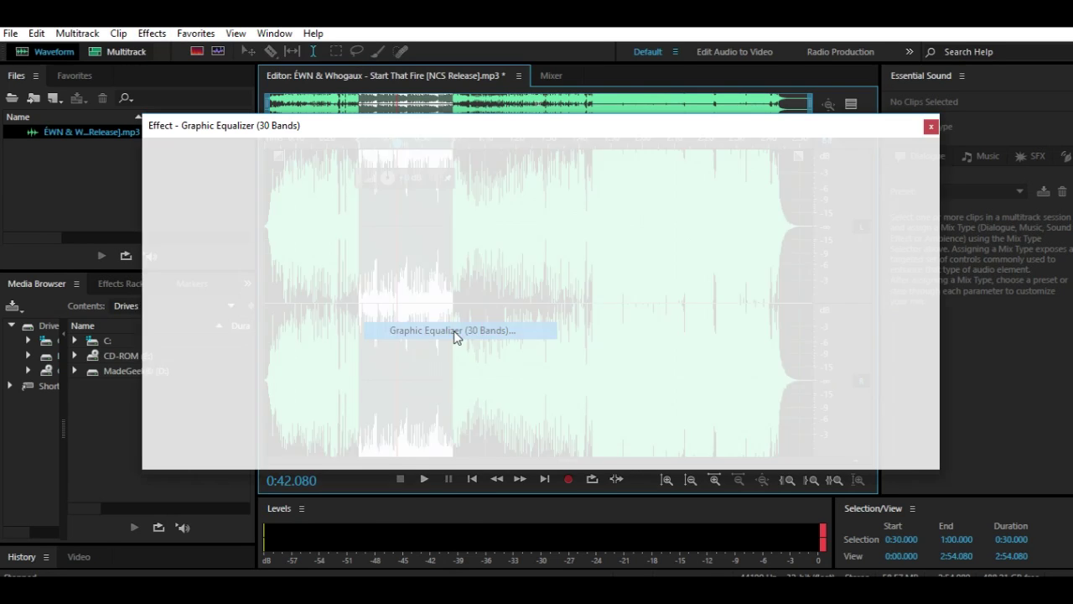
pyautogui.click(296, 158)
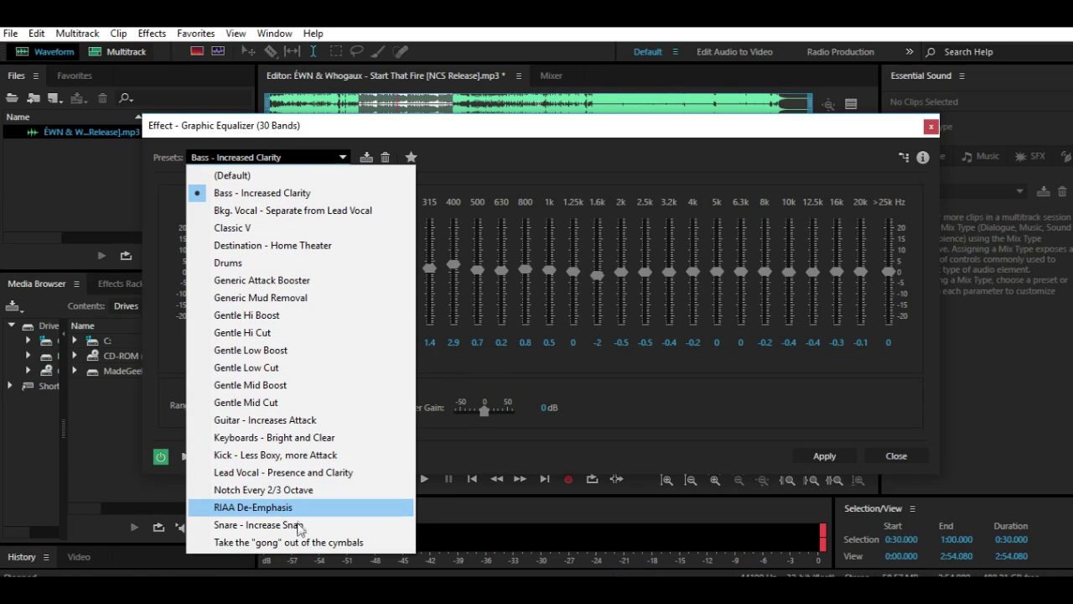
pyautogui.click(274, 193)
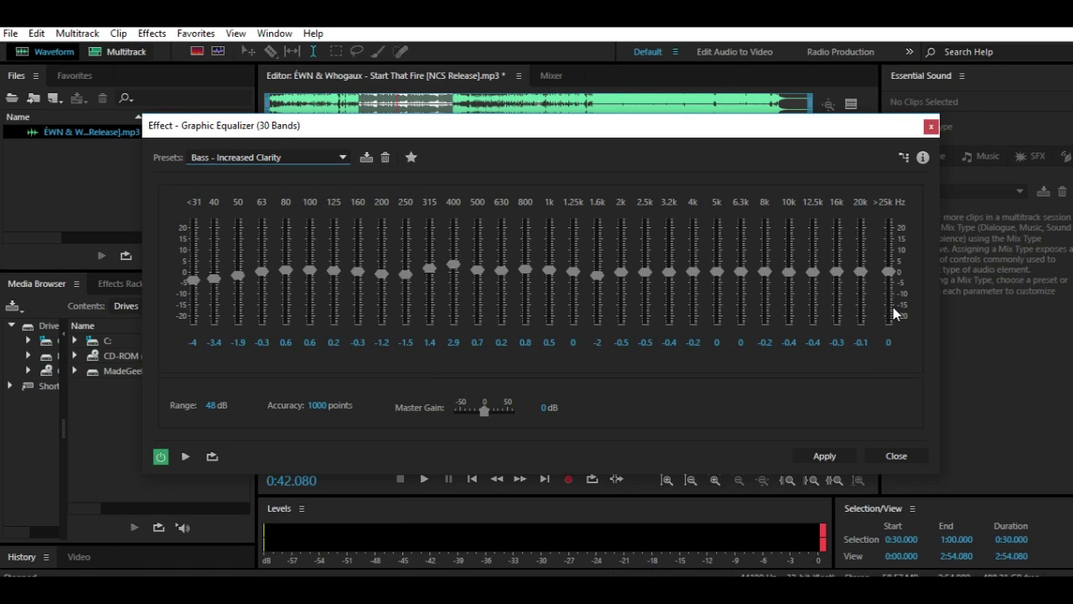
pyautogui.click(825, 456)
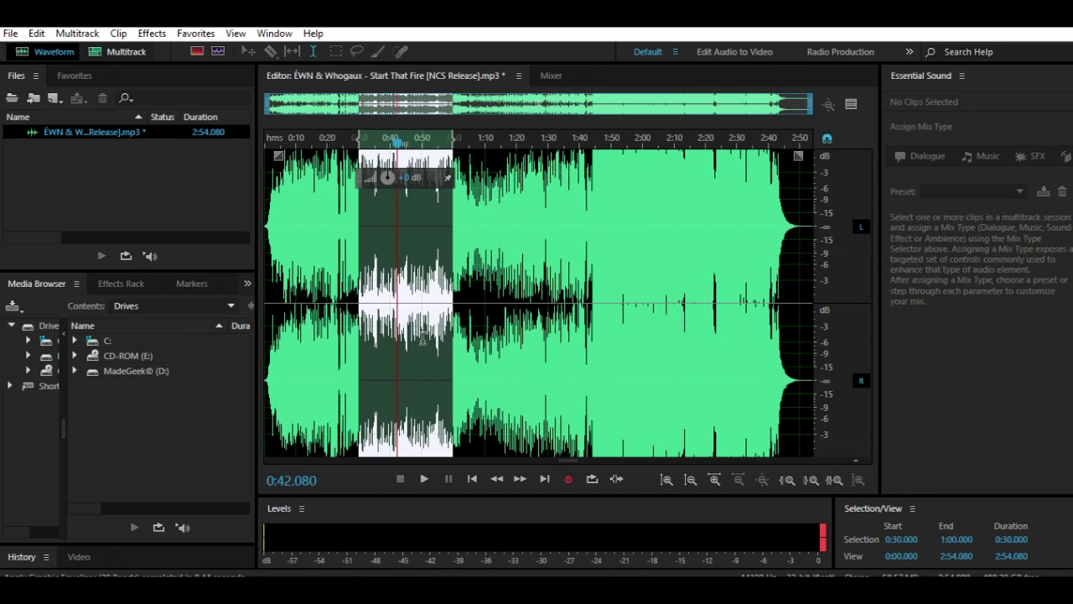
pyautogui.click(359, 362)
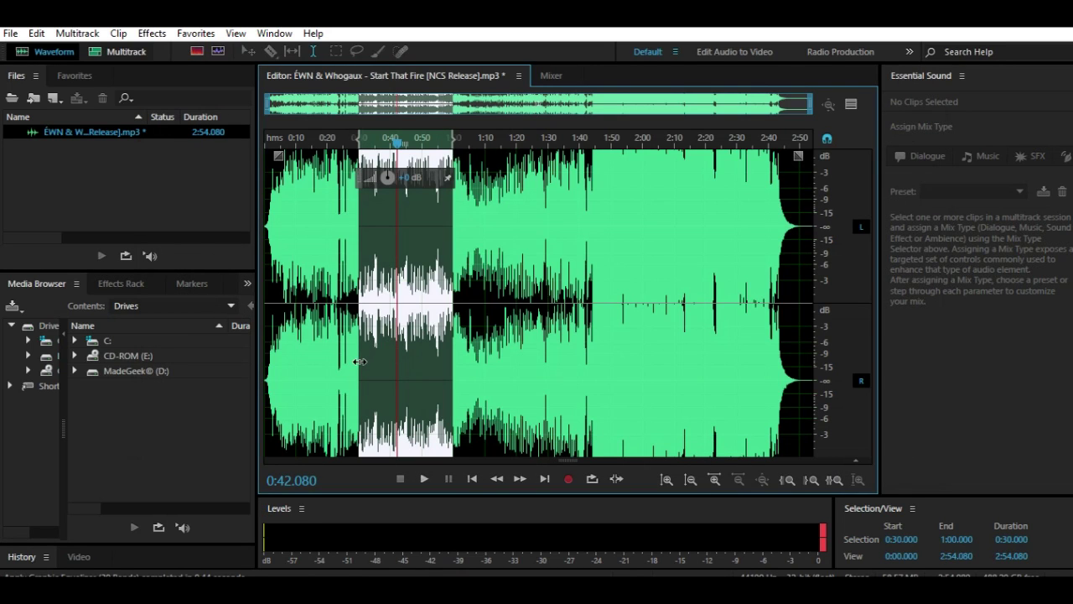
pyautogui.click(362, 363)
pyautogui.press('space')
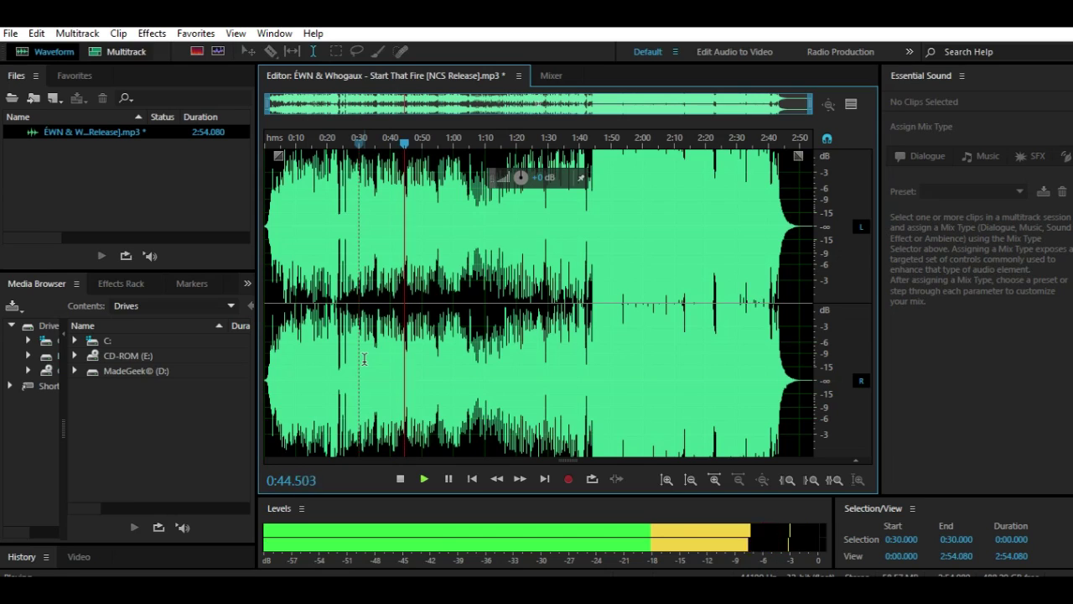
pyautogui.press('space')
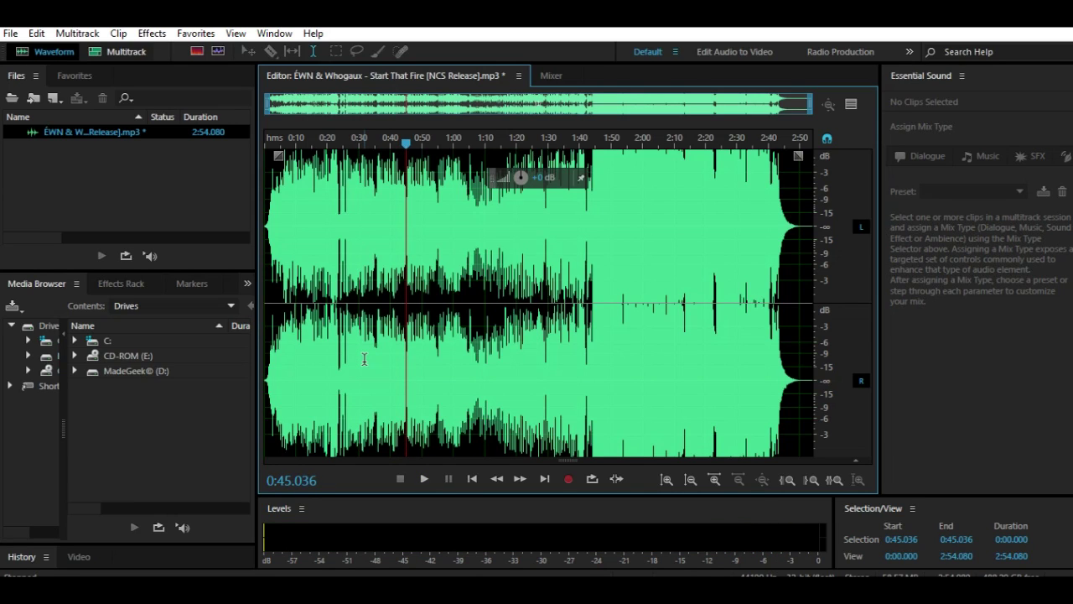